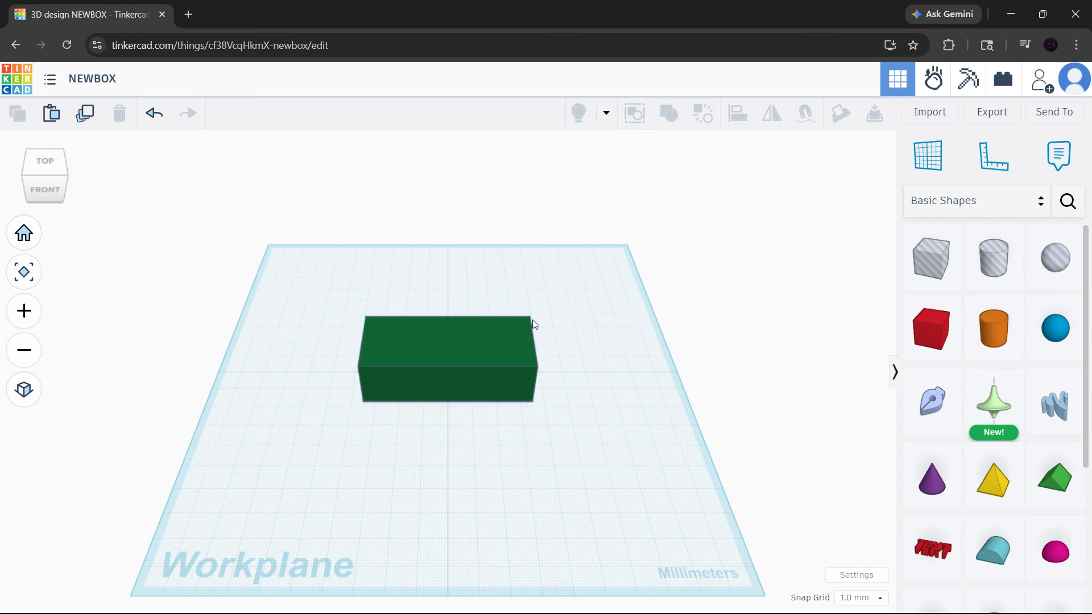
Place a ruler on the workplane at the green box's front-left bottom corner.
{"action": "scroll", "coordinate": [534, 324], "scroll_direction": "up", "scroll_amount": 4}
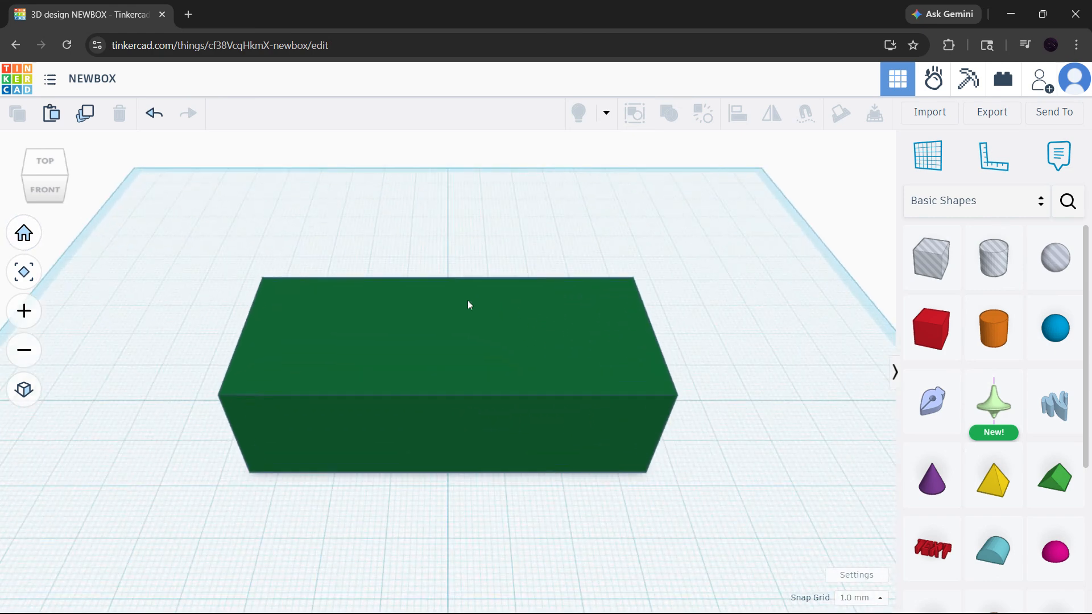
{"action": "right_click_drag", "start_coordinate": [413, 390], "coordinate": [237, 342]}
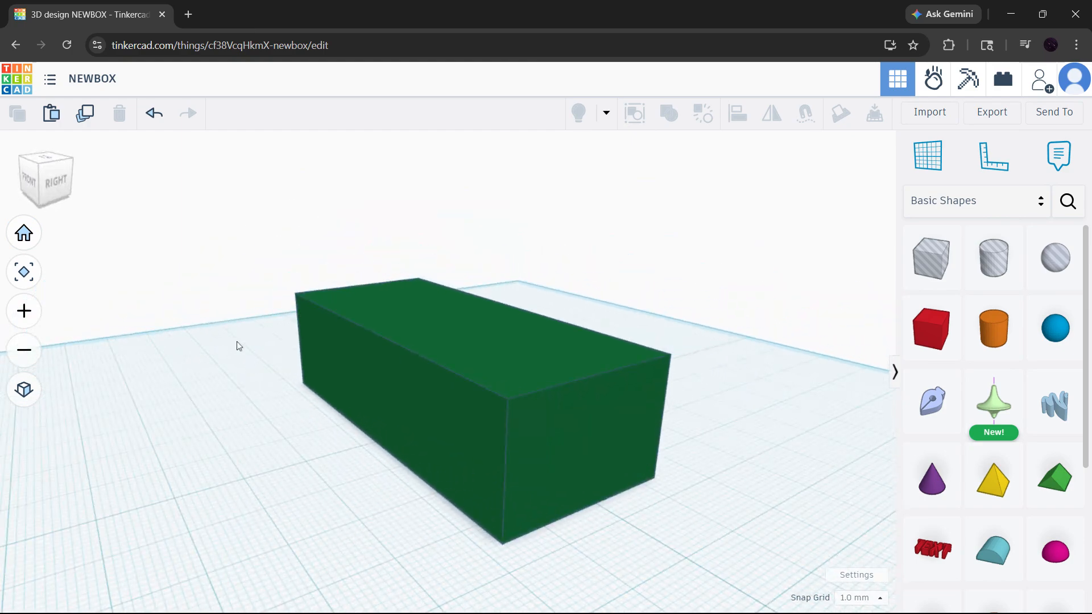
{"action": "left_click", "coordinate": [23, 233]}
{"action": "scroll", "coordinate": [95, 255], "scroll_direction": "up", "scroll_amount": 3}
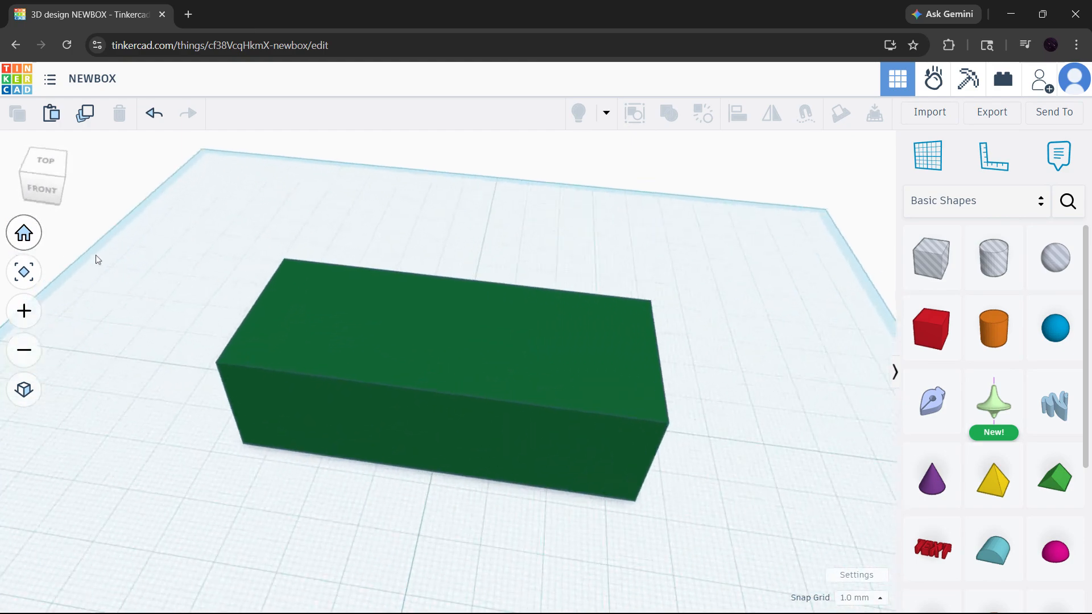
{"action": "right_click_drag", "start_coordinate": [479, 387], "coordinate": [510, 380]}
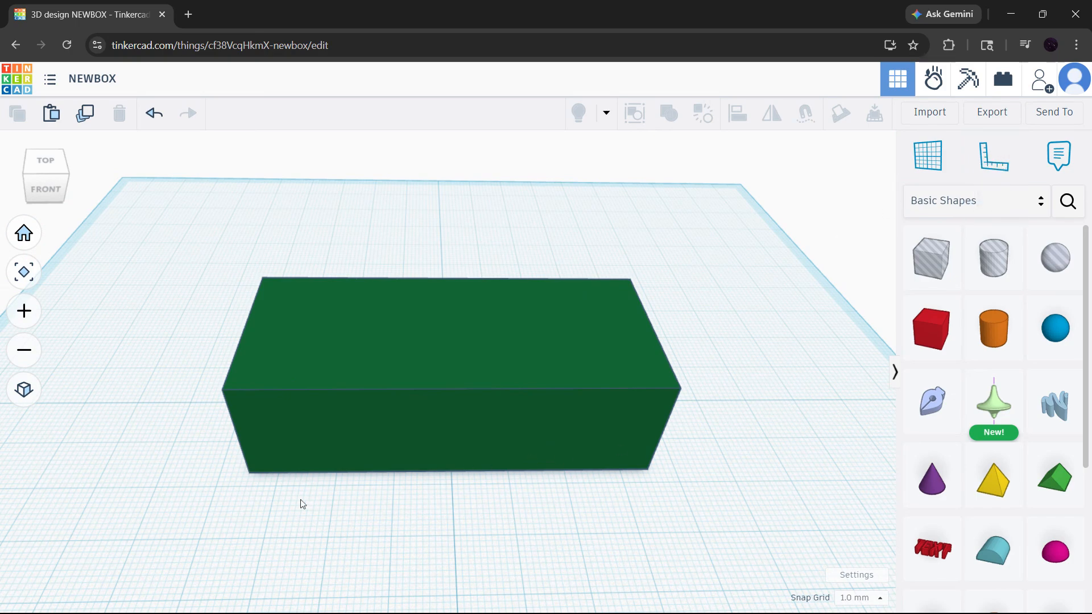
{"action": "key", "text": "r"}
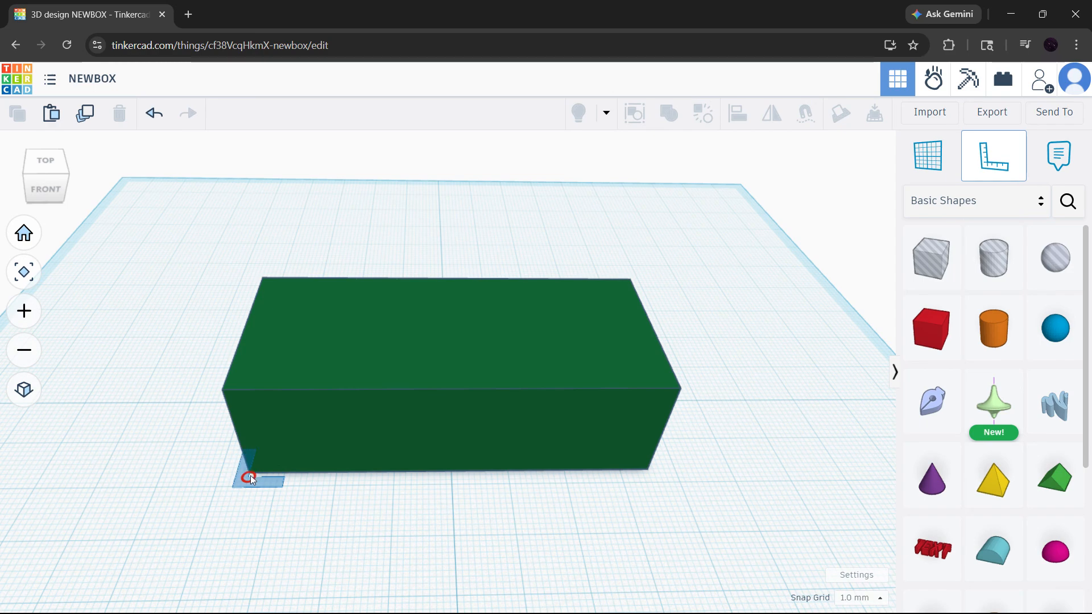
{"action": "left_click", "coordinate": [250, 471]}
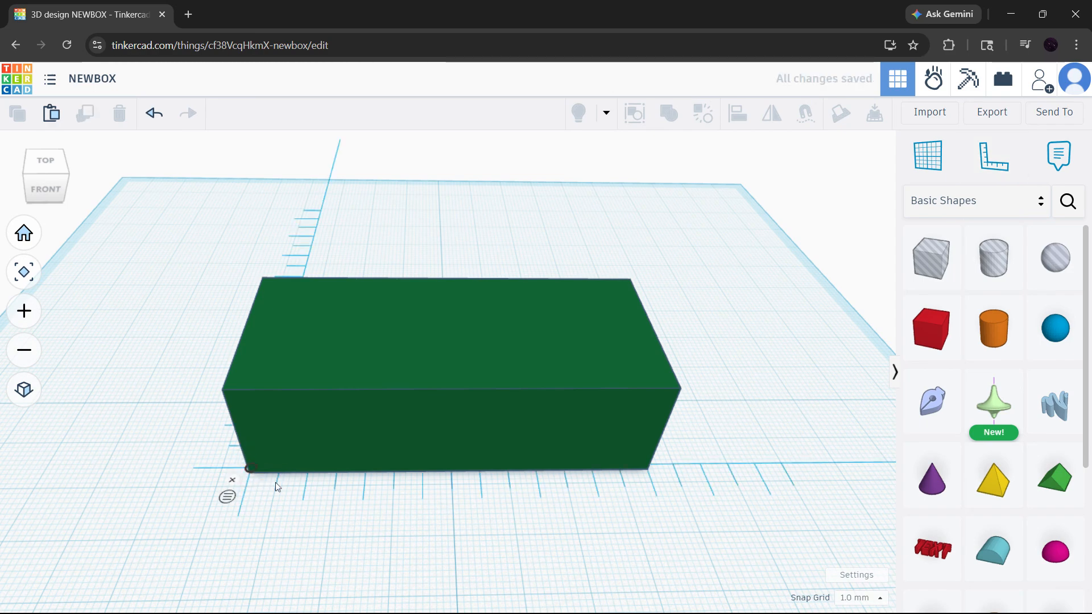
Select the box and move the ruler's origin exactly onto its front-left bottom corner, with both horizontal offsets at 0.00.
{"action": "right_click_drag", "start_coordinate": [275, 482], "coordinate": [363, 470]}
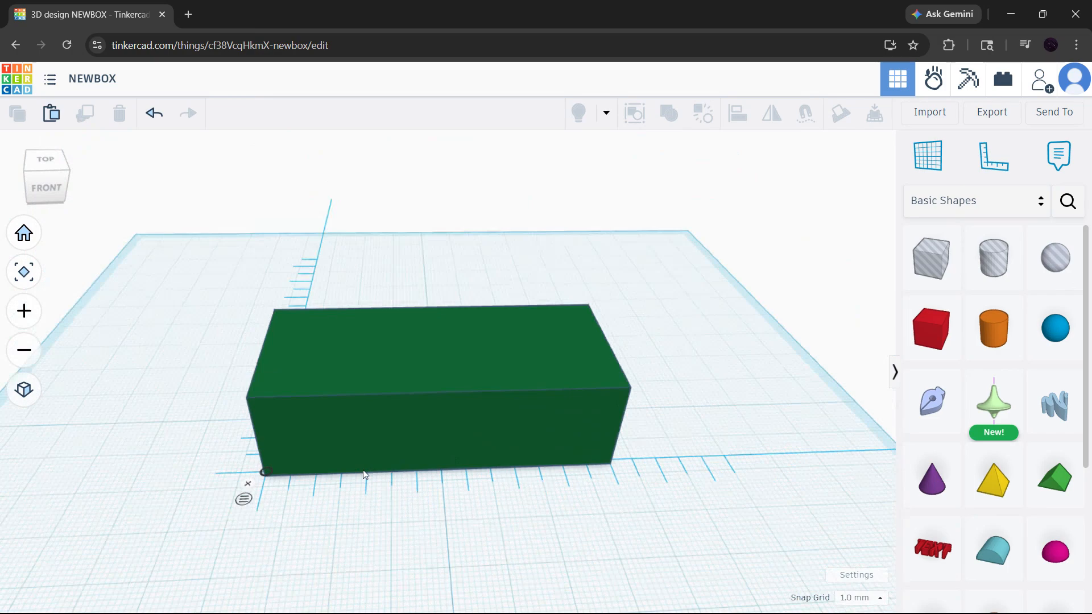
{"action": "left_click", "coordinate": [397, 444]}
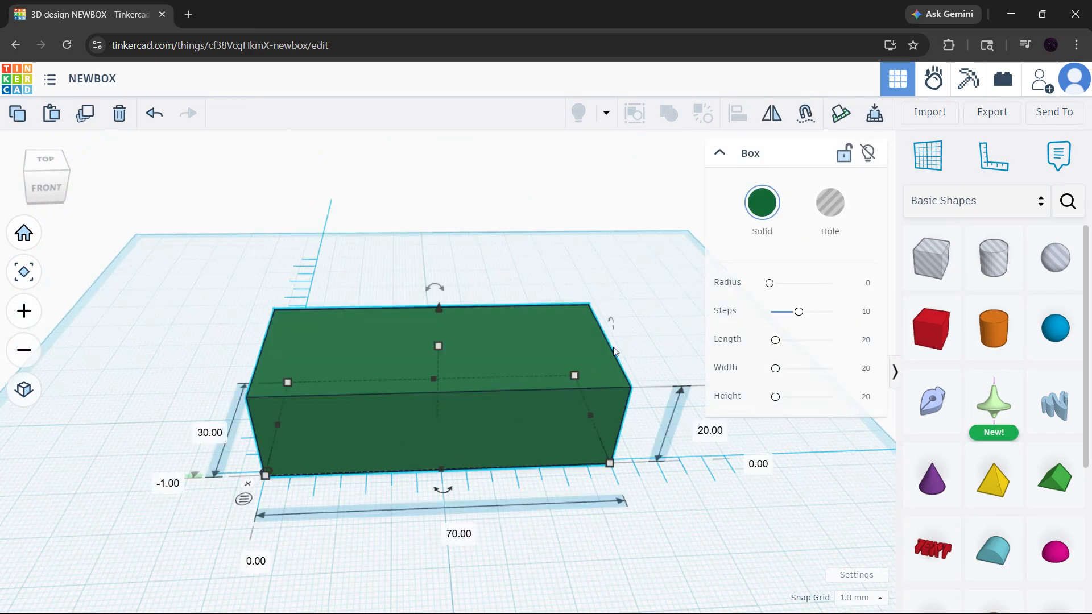
{"action": "right_click_drag", "start_coordinate": [408, 261], "coordinate": [556, 441]}
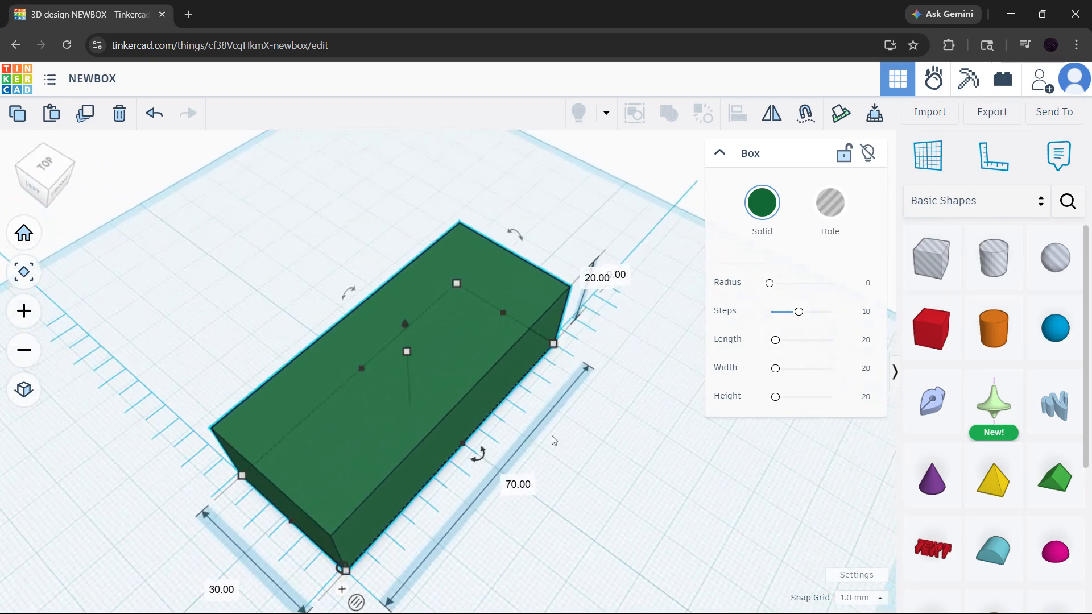
{"action": "middle_click_drag", "start_coordinate": [591, 475], "coordinate": [620, 373]}
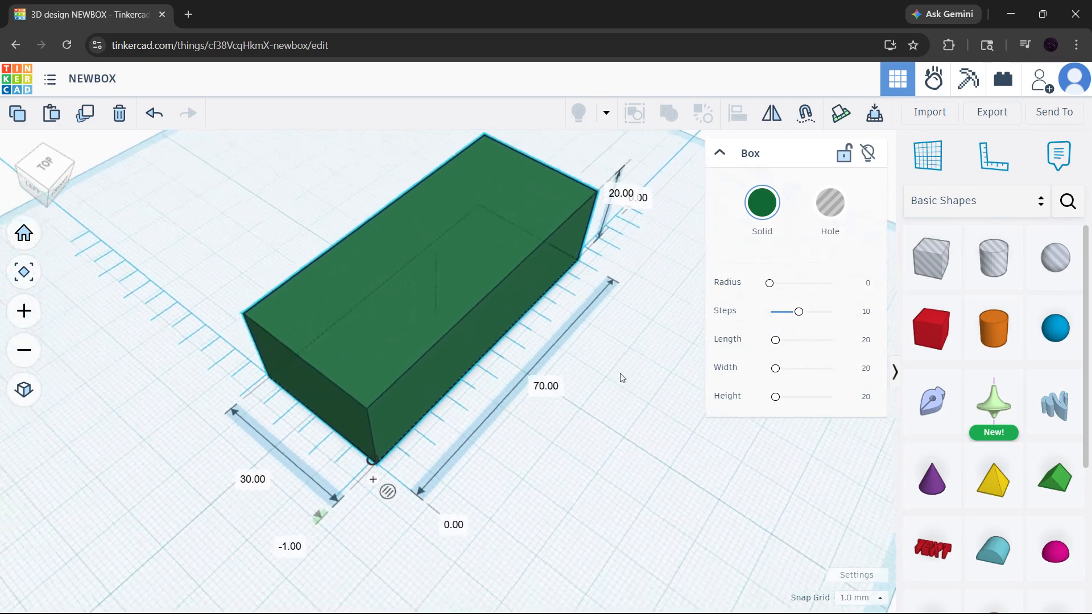
{"action": "left_click_drag", "start_coordinate": [381, 457], "coordinate": [386, 460]}
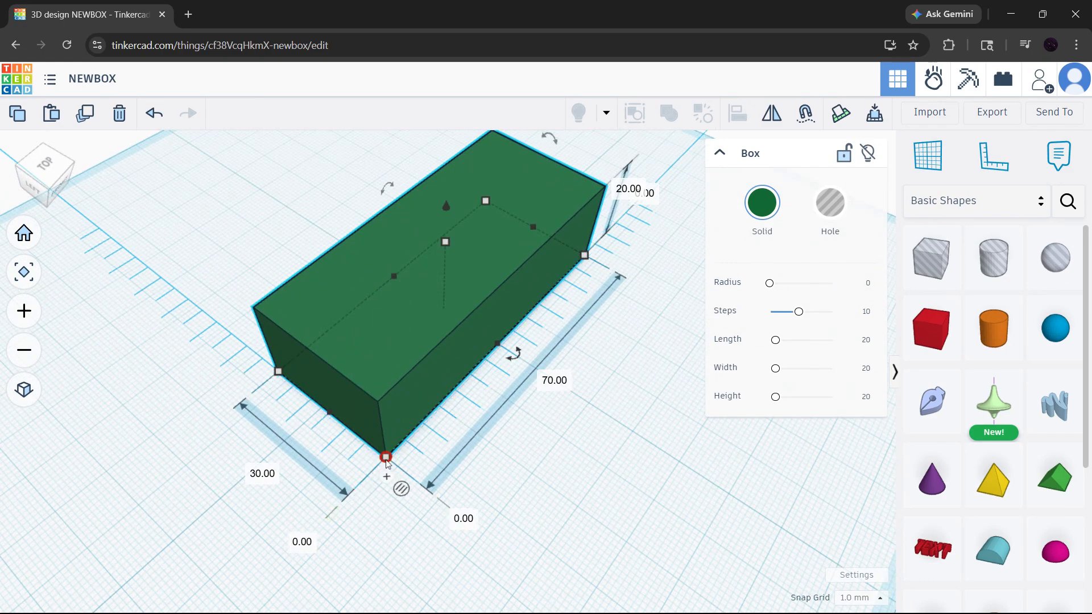
Frame the selected box from the front and collapse its shape properties so its height dimension is accessible.
{"action": "left_click", "coordinate": [548, 456]}
{"action": "left_click", "coordinate": [497, 356]}
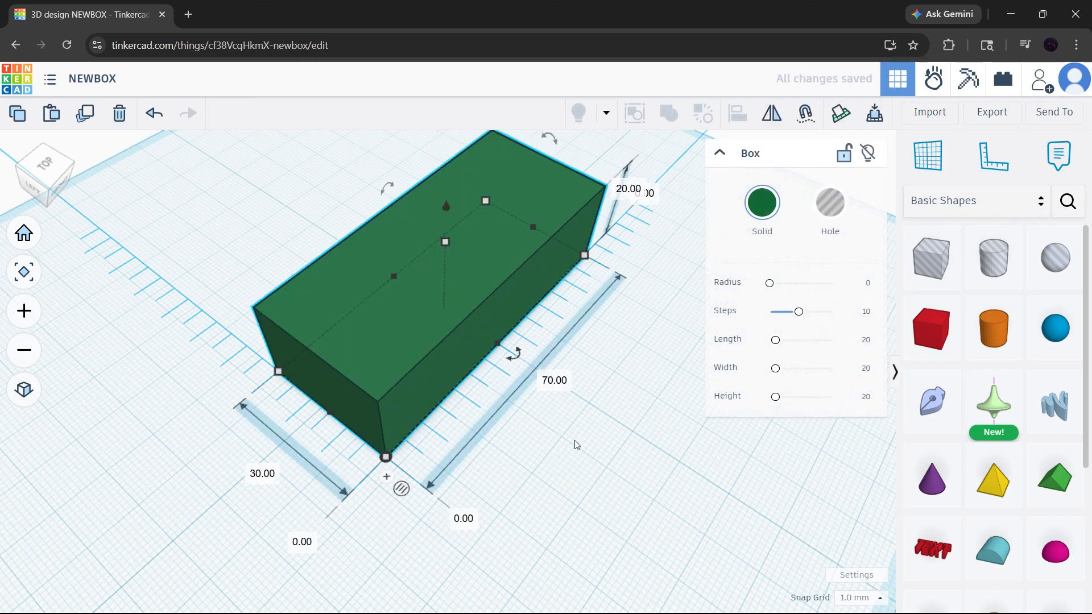
{"action": "right_click_drag", "start_coordinate": [576, 444], "coordinate": [449, 447]}
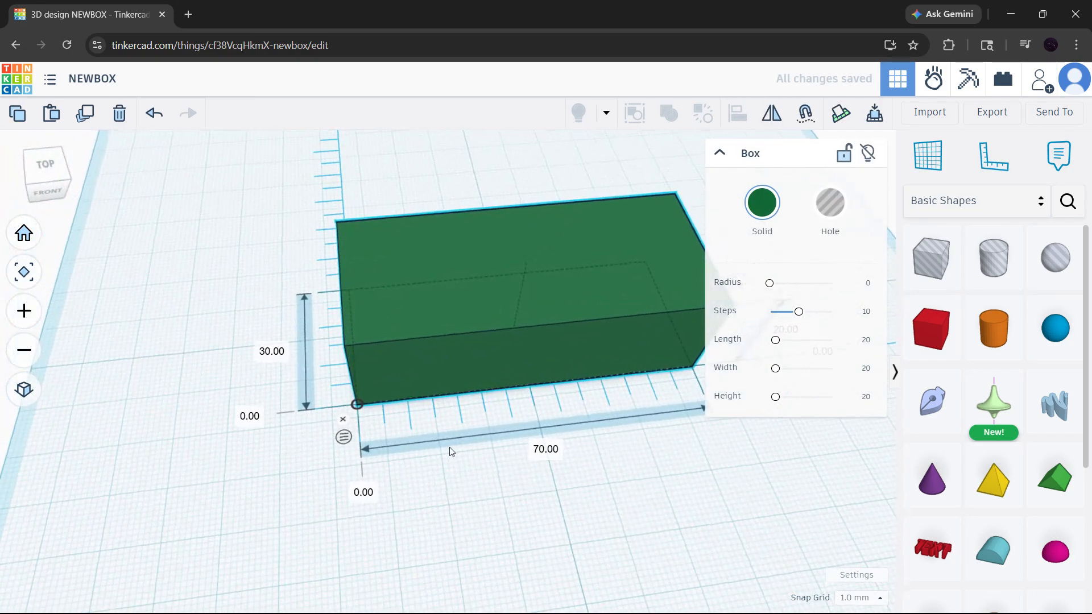
{"action": "right_click_drag", "start_coordinate": [629, 459], "coordinate": [437, 422]}
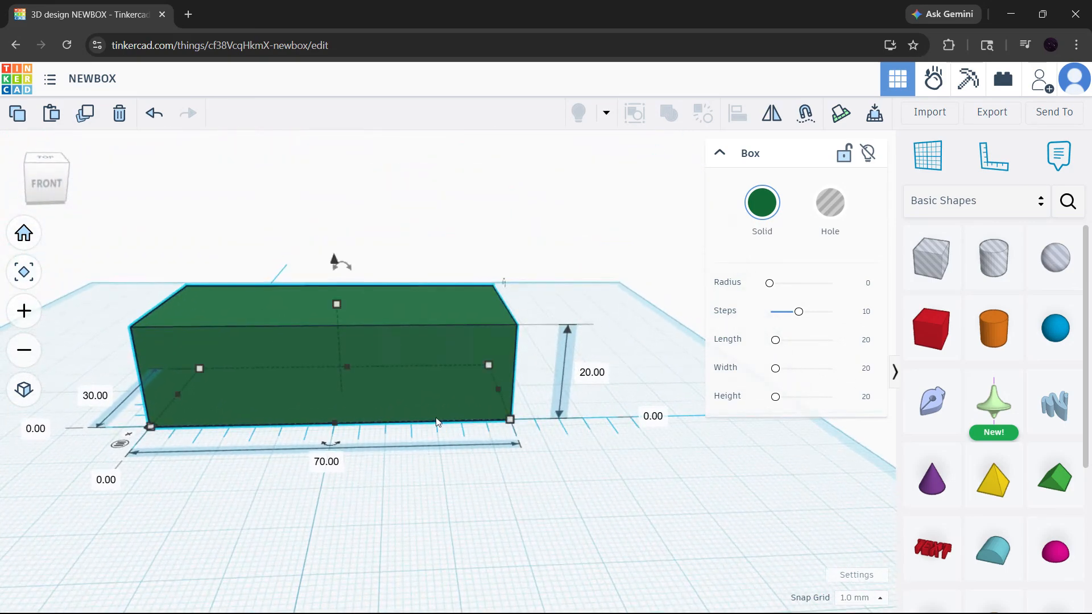
{"action": "middle_click_drag", "start_coordinate": [299, 469], "coordinate": [358, 521]}
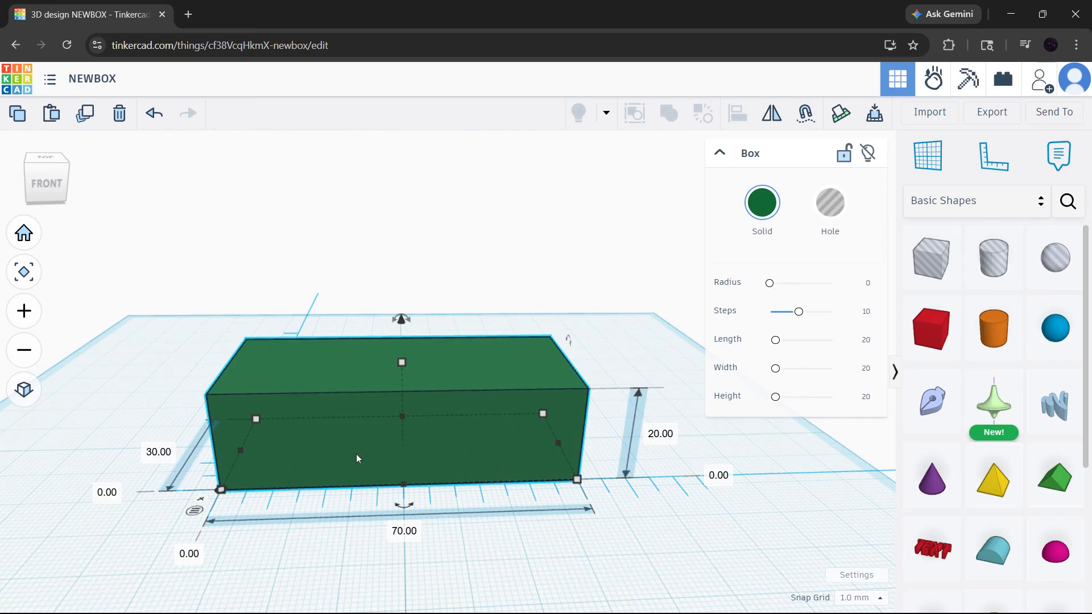
{"action": "key", "text": "f"}
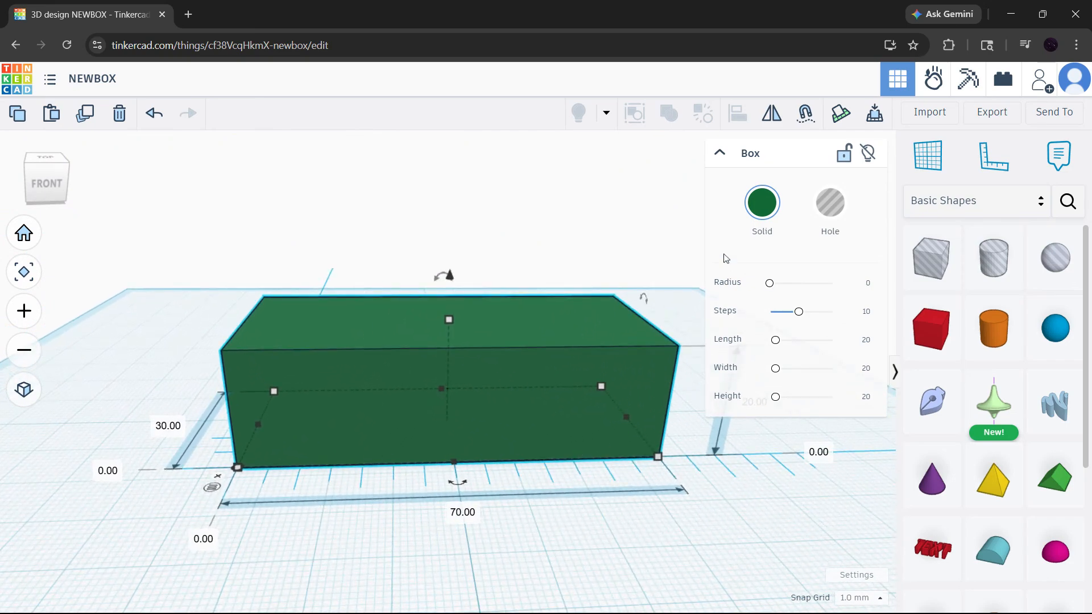
{"action": "left_click", "coordinate": [720, 154]}
{"action": "right_click_drag", "start_coordinate": [706, 504], "coordinate": [700, 504]}
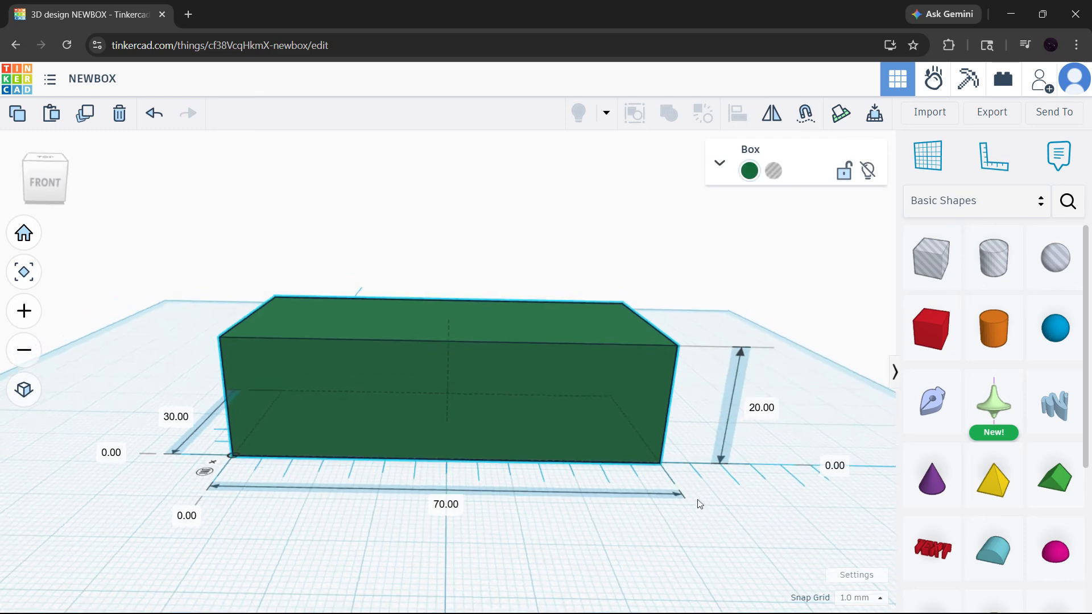
Set the box's front-to-back depth to 20 mm using its ruler dimension.
{"action": "left_click", "coordinate": [737, 393]}
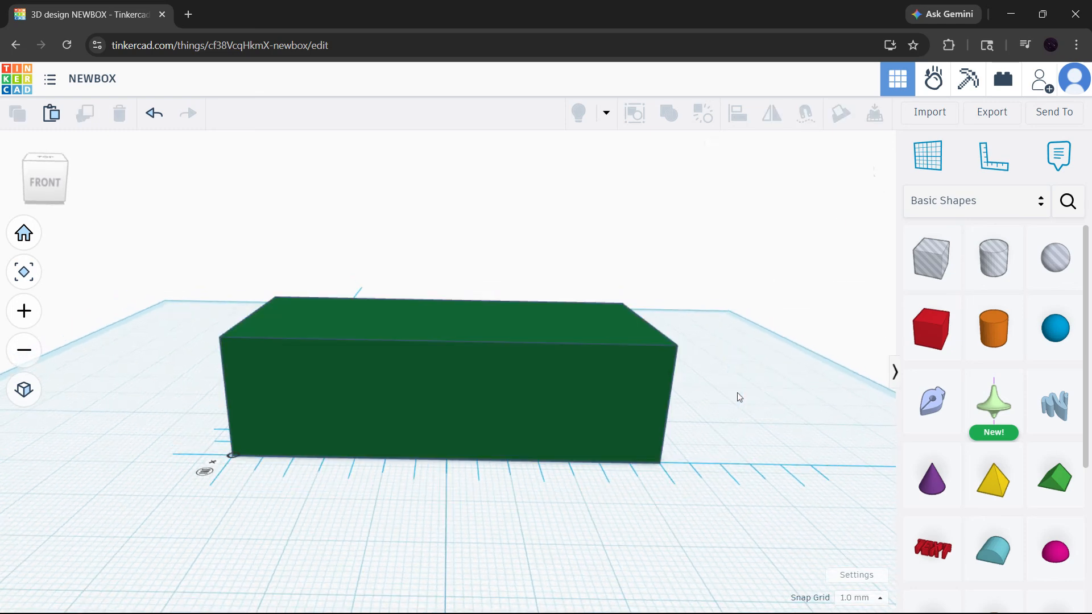
{"action": "left_click", "coordinate": [617, 392]}
{"action": "left_click", "coordinate": [765, 415]}
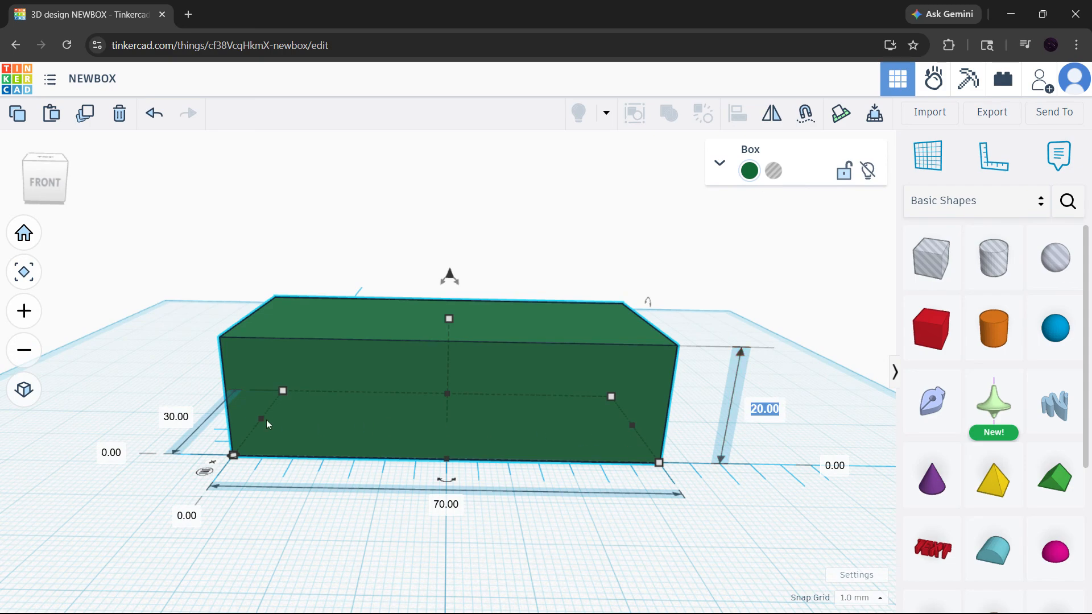
{"action": "left_click", "coordinate": [175, 418]}
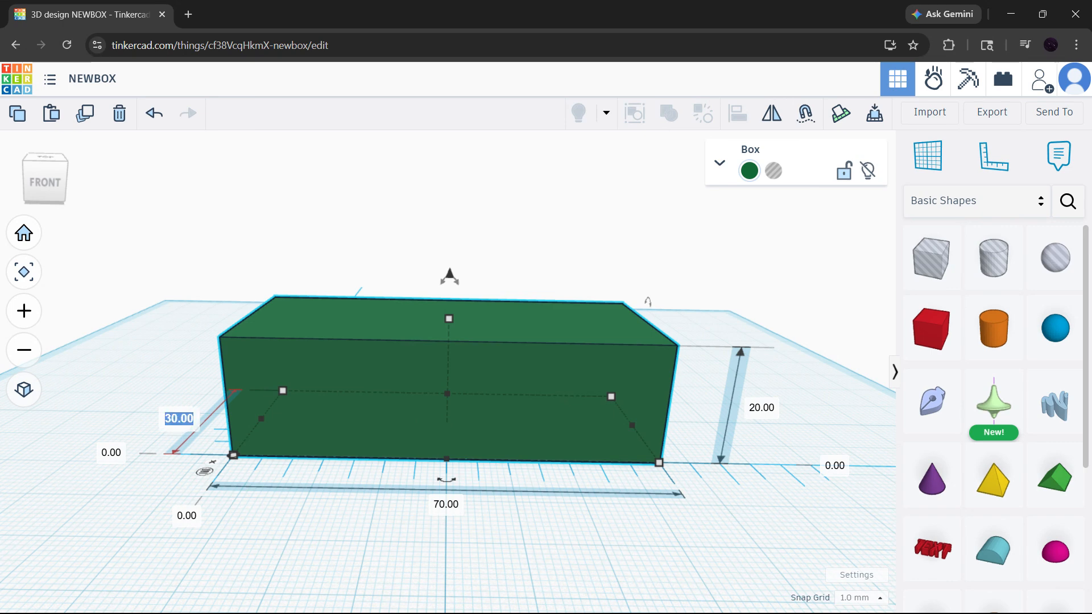
{"action": "type", "text": "20"}
{"action": "key", "text": "Return"}
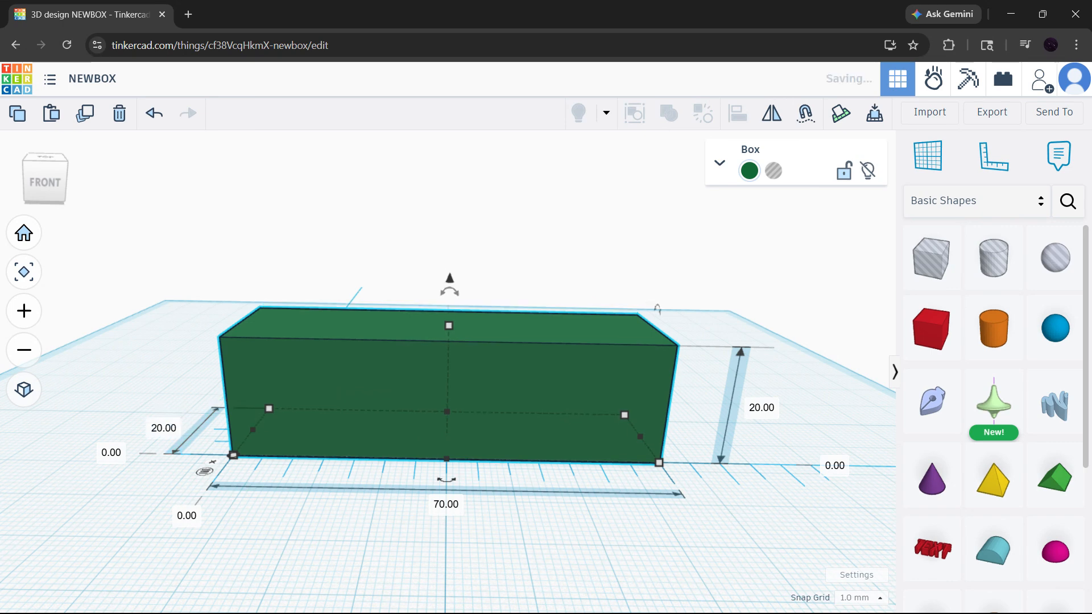
Set the box's length along its front edge to 80 mm and deselect the box.
{"action": "left_click", "coordinate": [441, 505]}
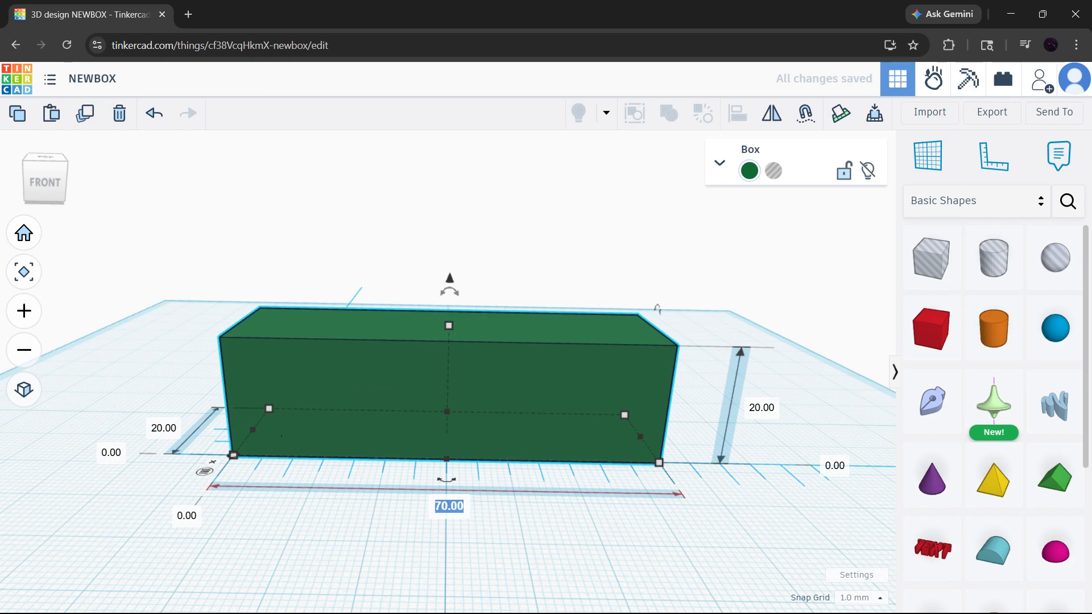
{"action": "type", "text": "80"}
{"action": "key", "text": "Return"}
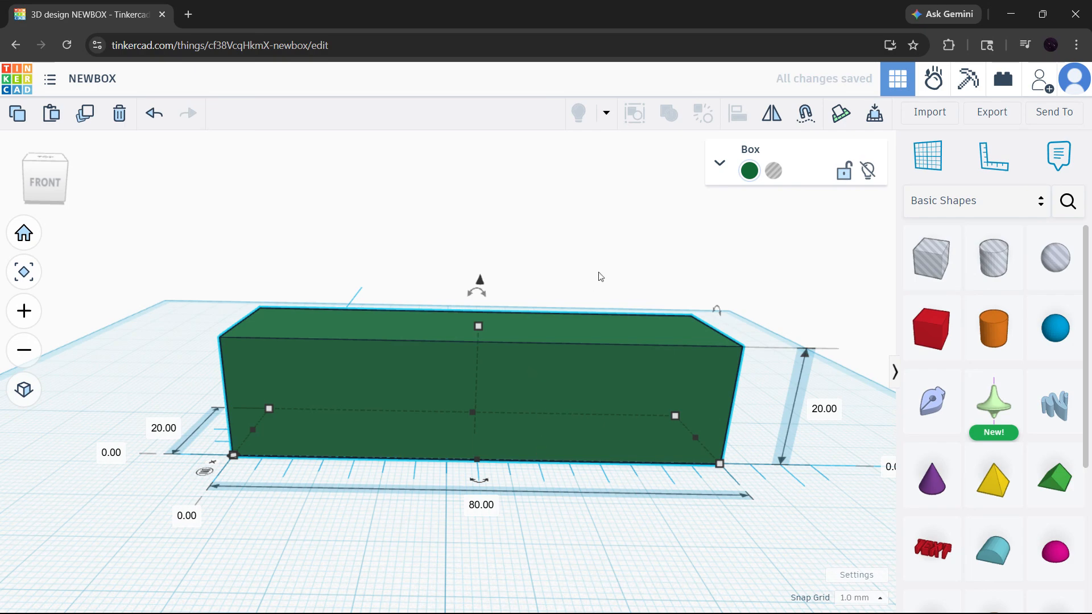
{"action": "left_click", "coordinate": [598, 277]}
Try resizing the box freehand from its front-right base corner, and undo that change.
{"action": "left_click", "coordinate": [28, 238]}
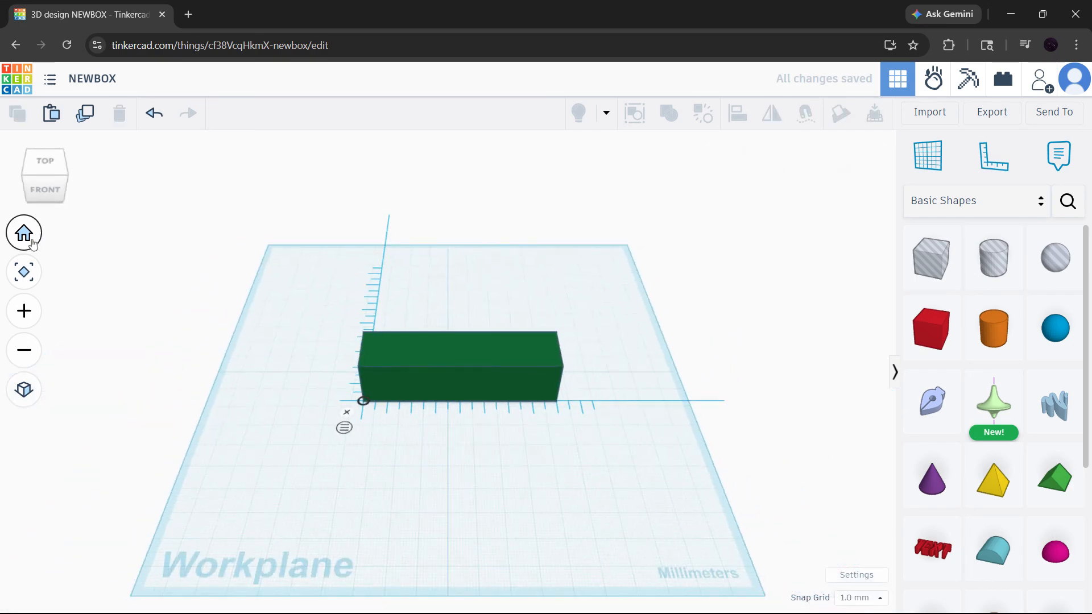
{"action": "scroll", "coordinate": [468, 409], "scroll_direction": "up", "scroll_amount": 4}
{"action": "left_click", "coordinate": [455, 367]}
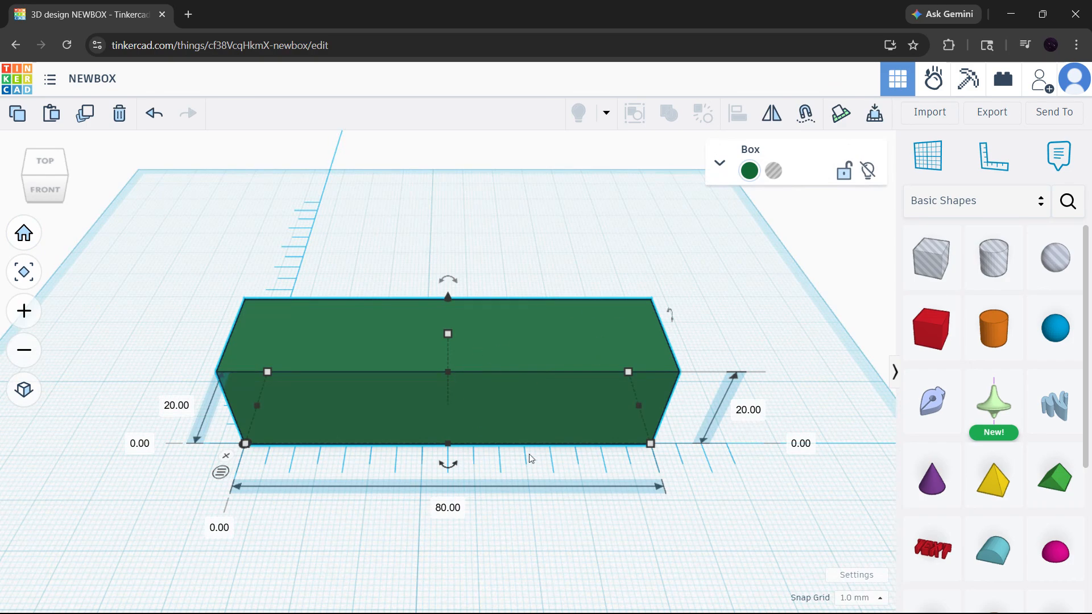
{"action": "right_click_drag", "start_coordinate": [592, 459], "coordinate": [592, 435]}
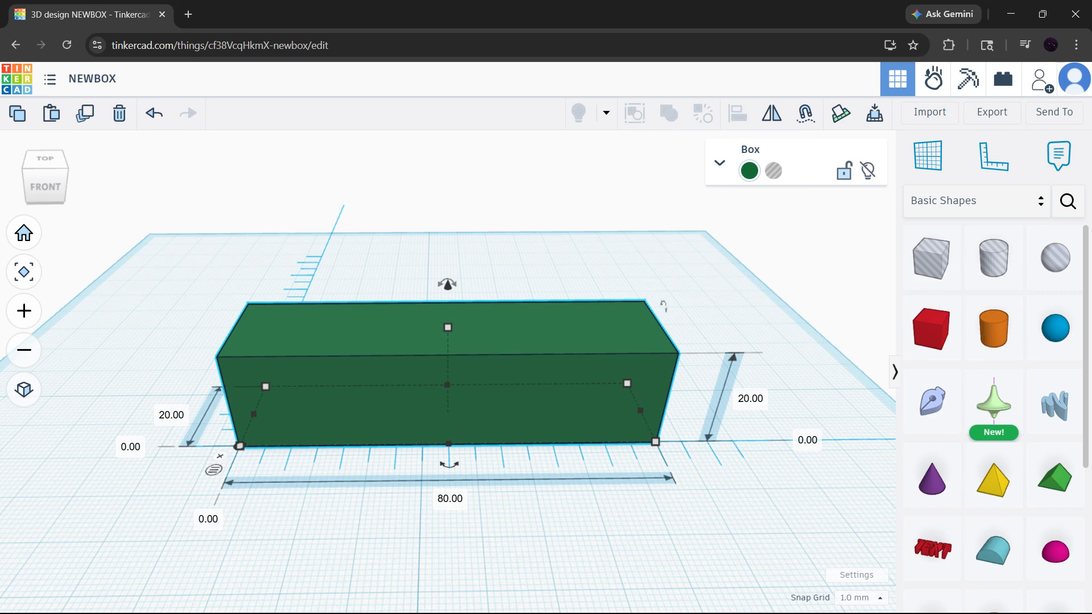
{"action": "left_click_drag", "start_coordinate": [663, 447], "coordinate": [690, 437]}
{"action": "key", "text": "ctrl+z"}
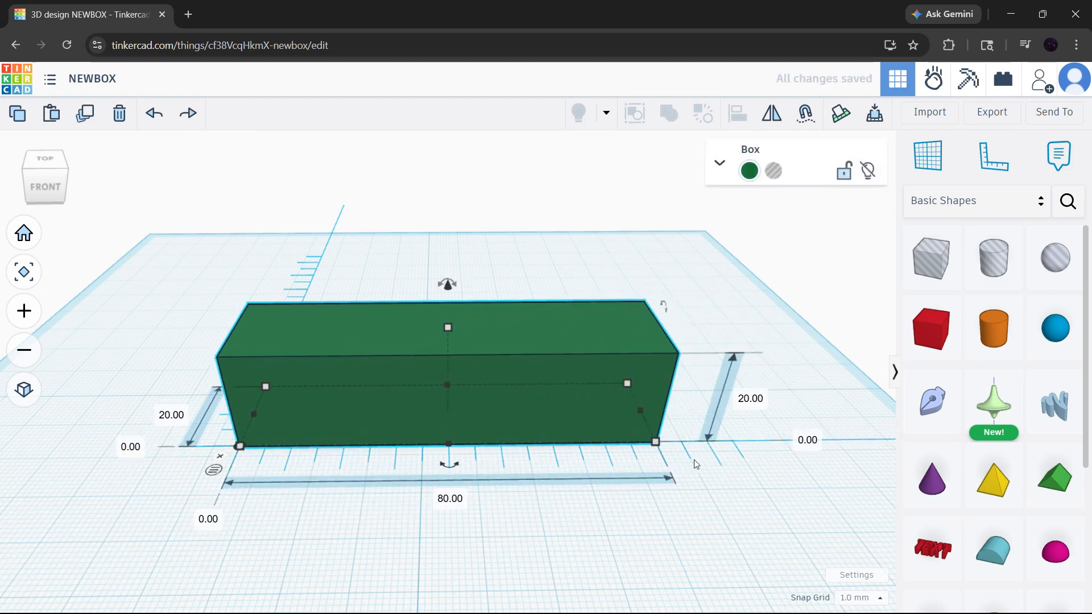
Flip the ruler's direction at its origin, and remove the ruler from the workplane.
{"action": "left_click", "coordinate": [635, 271]}
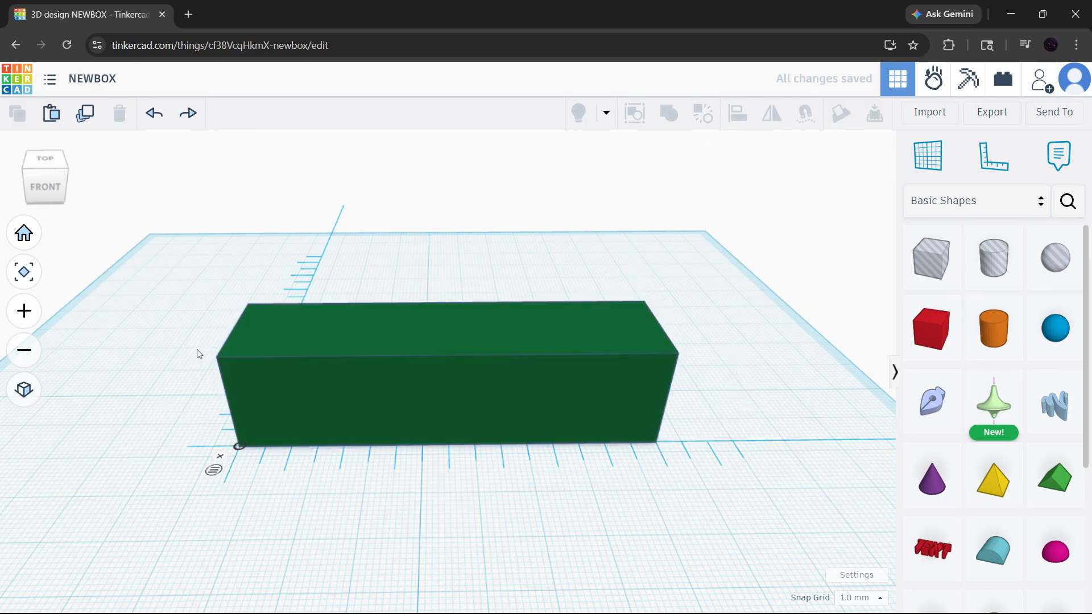
{"action": "left_click", "coordinate": [236, 452]}
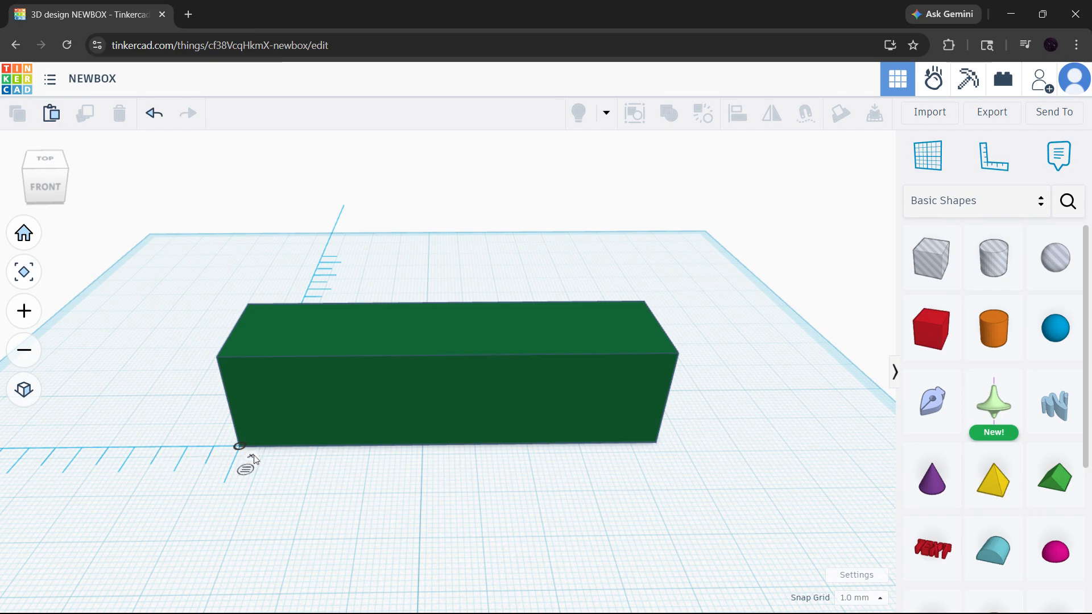
{"action": "left_click", "coordinate": [254, 456]}
Select the box and open its depth and length dimensions from the front-right base corner.
{"action": "left_click", "coordinate": [518, 393]}
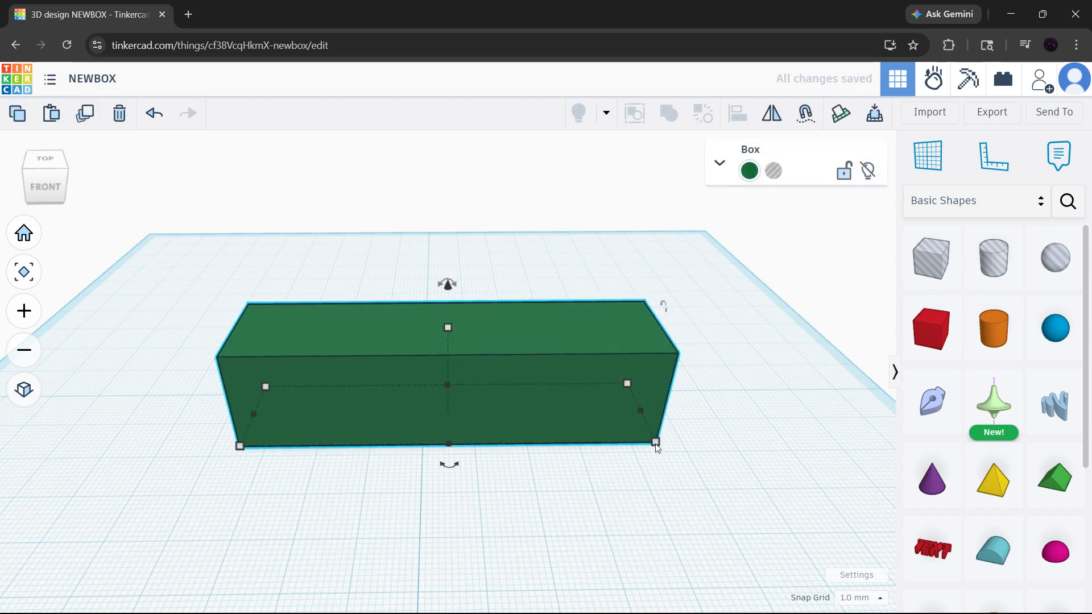
{"action": "mouse_move", "coordinate": [655, 442]}
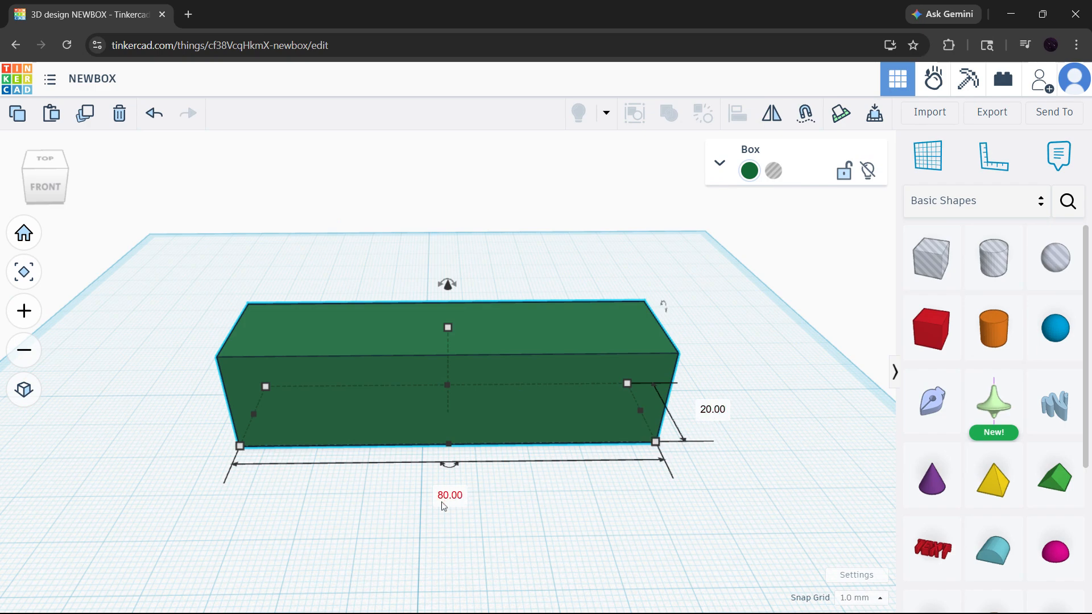
{"action": "right_click_drag", "start_coordinate": [551, 511], "coordinate": [576, 495]}
{"action": "mouse_move", "coordinate": [657, 437]}
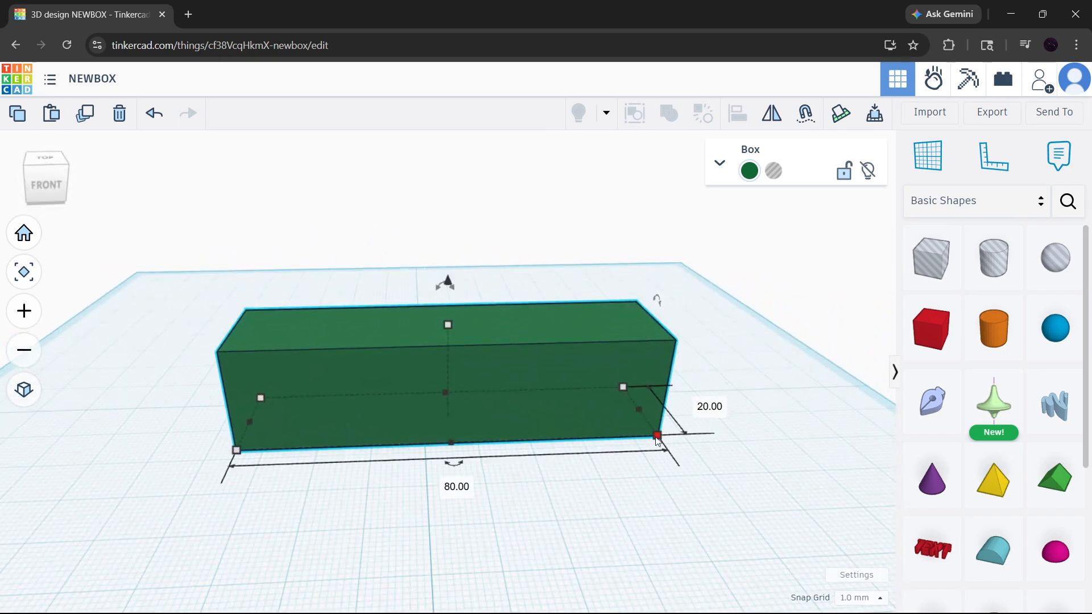
{"action": "left_click", "coordinate": [709, 407]}
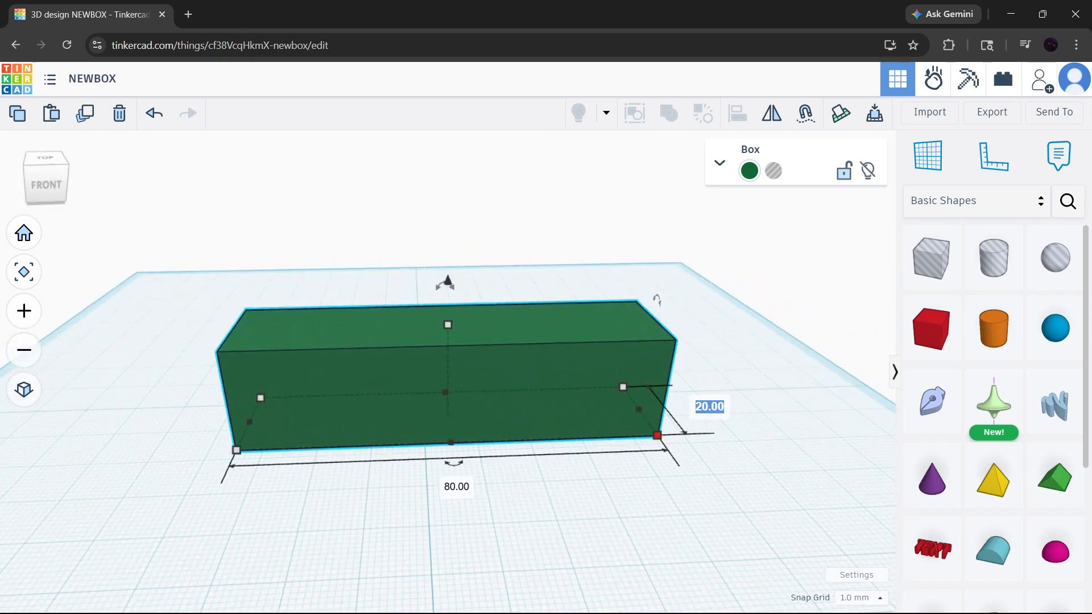
{"action": "left_click", "coordinate": [462, 487]}
{"action": "left_click", "coordinate": [711, 407]}
{"action": "key", "text": "Return"}
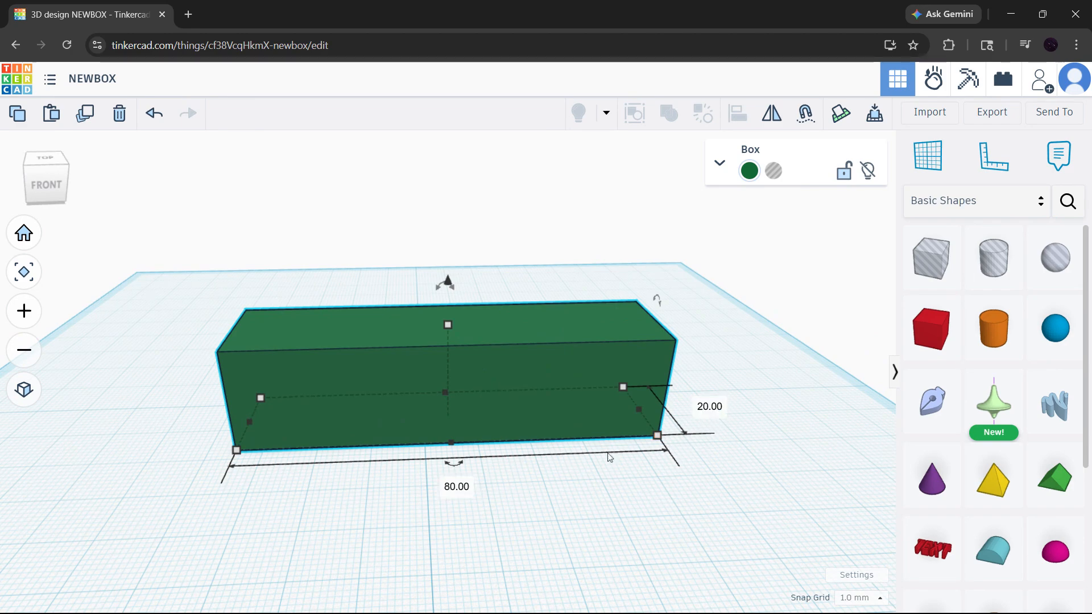
{"action": "left_click", "coordinate": [458, 487]}
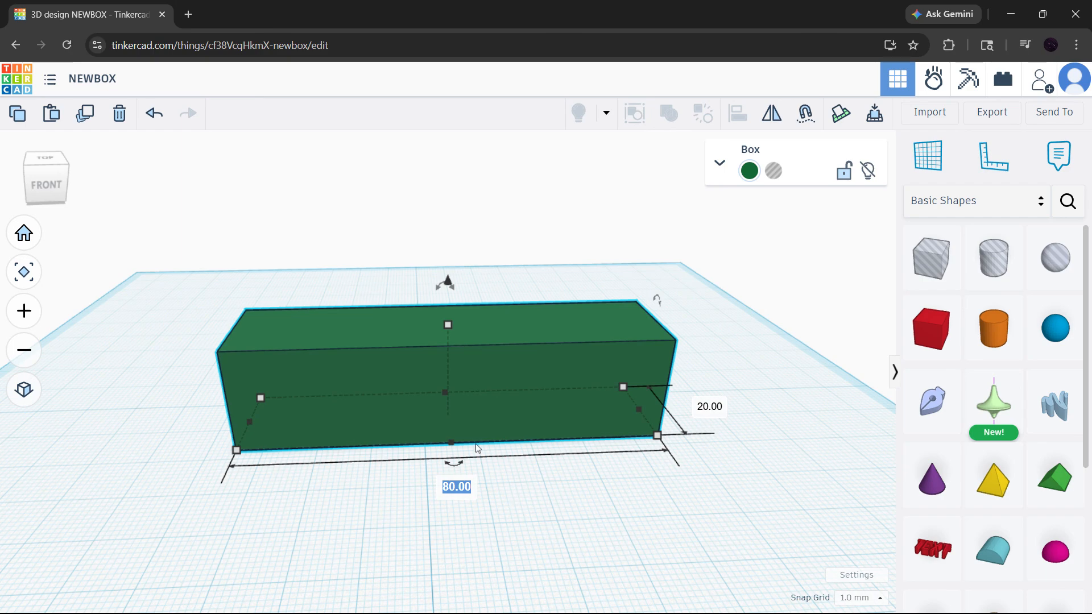
Inspect the box's height dimension from its top handle and its base dimensions from the front-right corner.
{"action": "right_click_drag", "start_coordinate": [515, 445], "coordinate": [495, 492]}
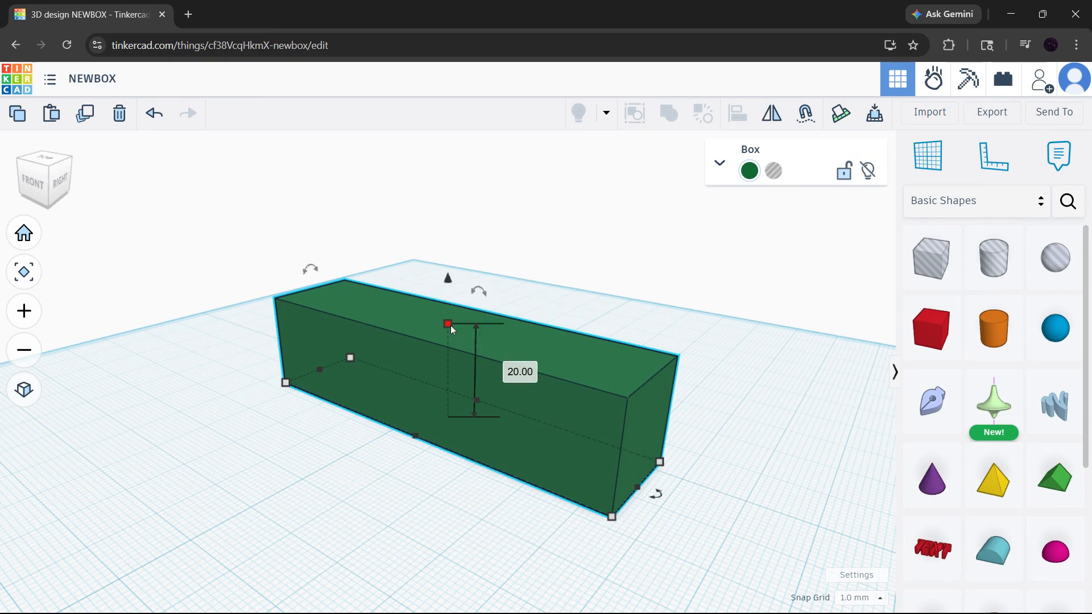
{"action": "right_click_drag", "start_coordinate": [606, 463], "coordinate": [667, 464]}
{"action": "left_click_drag", "start_coordinate": [668, 427], "coordinate": [668, 430]}
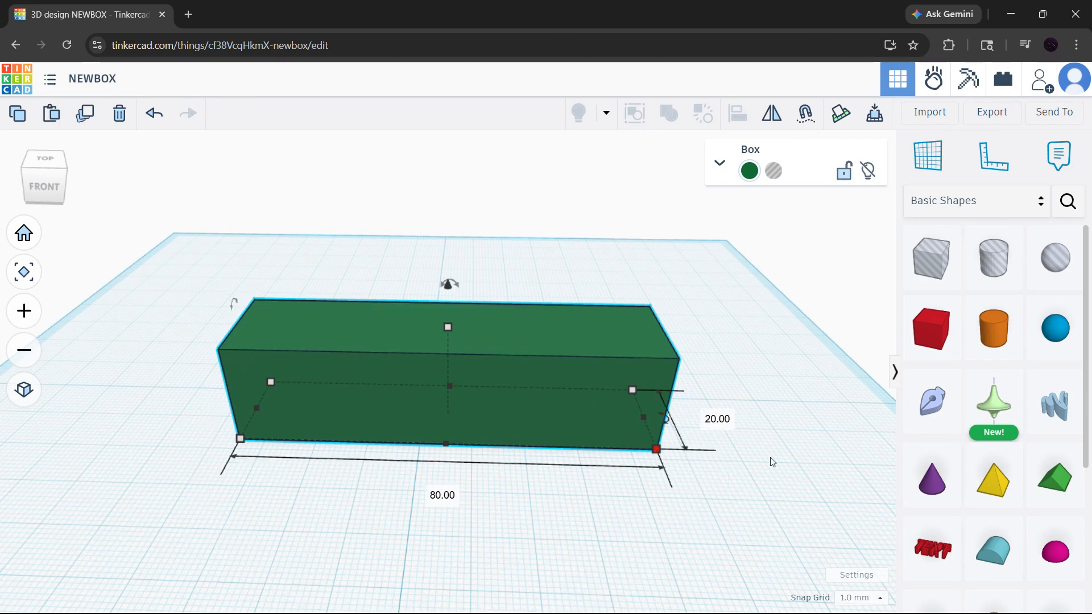
Place the ruler about 12 mm left of and 19 mm in front of the box's front-left corner, and show the box's ruler dimensions.
{"action": "left_click", "coordinate": [619, 501]}
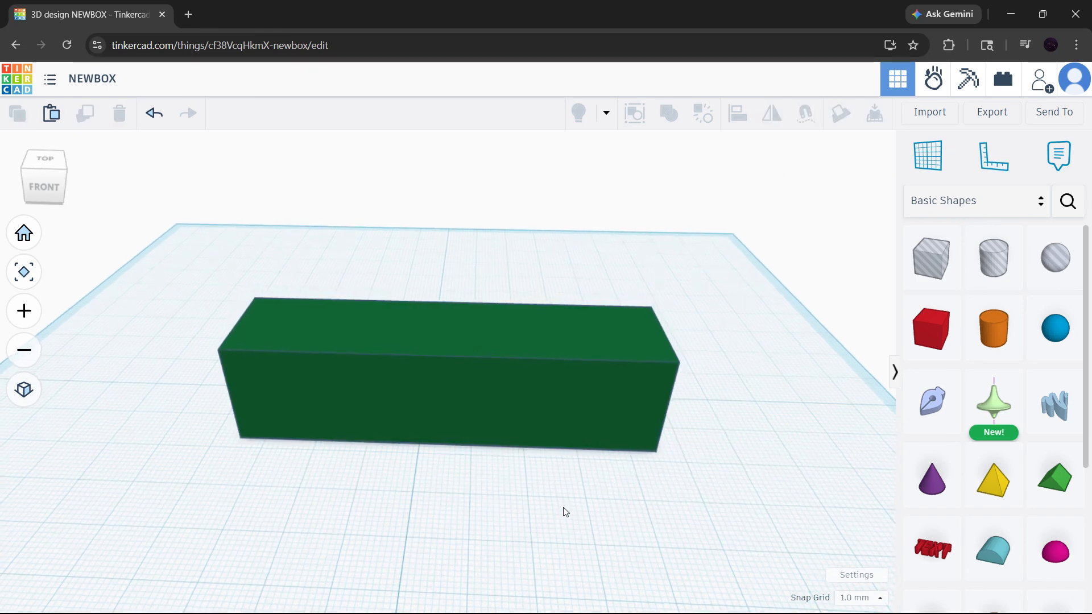
{"action": "left_click", "coordinate": [993, 156]}
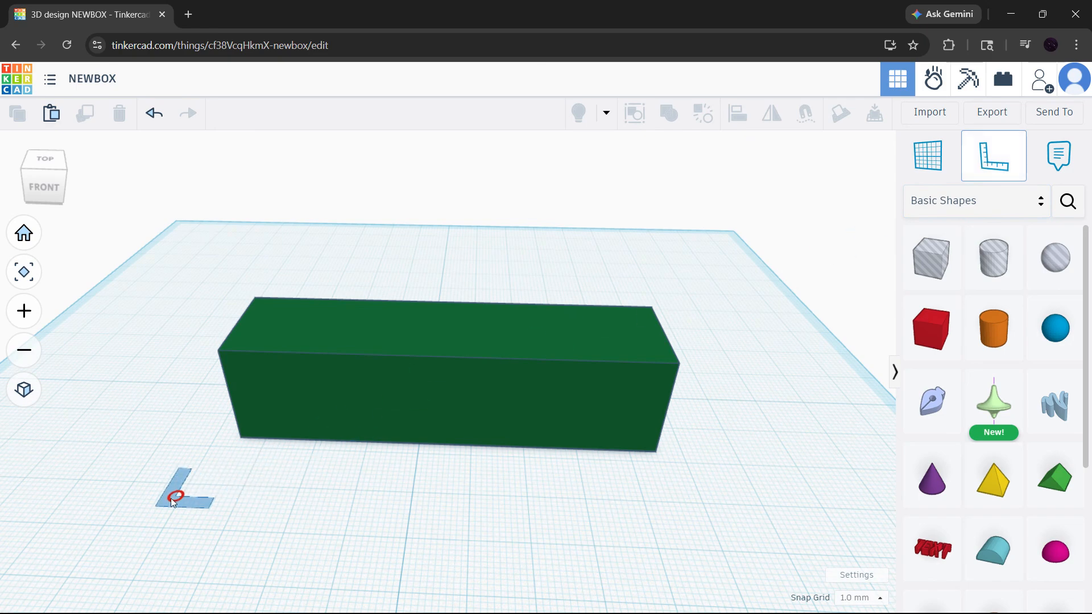
{"action": "left_click", "coordinate": [136, 505]}
{"action": "left_click", "coordinate": [380, 418]}
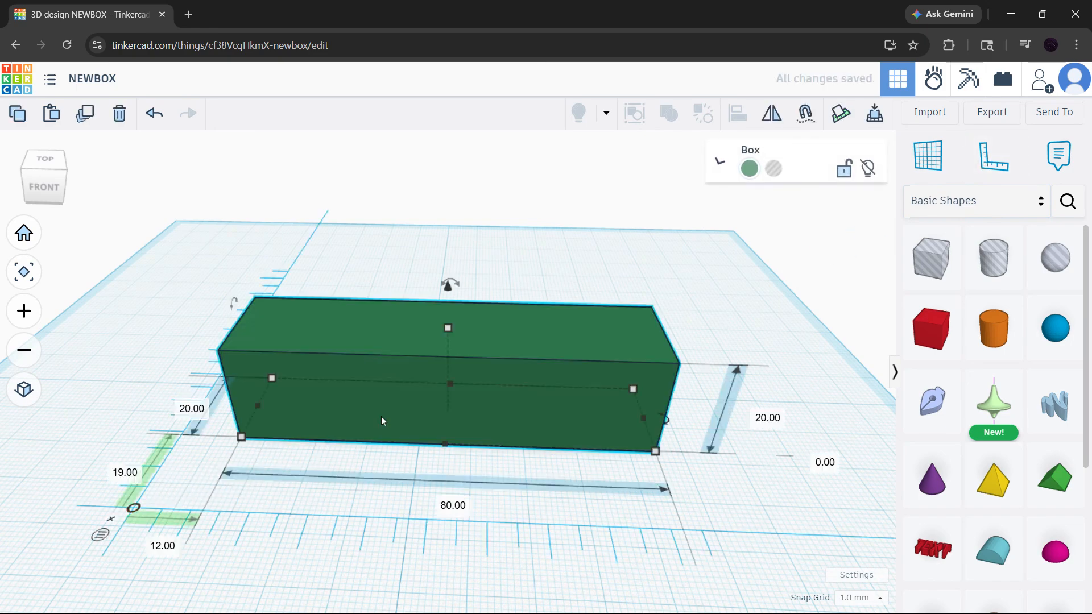
{"action": "right_click_drag", "start_coordinate": [397, 422], "coordinate": [415, 470]}
{"action": "right_click_drag", "start_coordinate": [417, 477], "coordinate": [298, 499]}
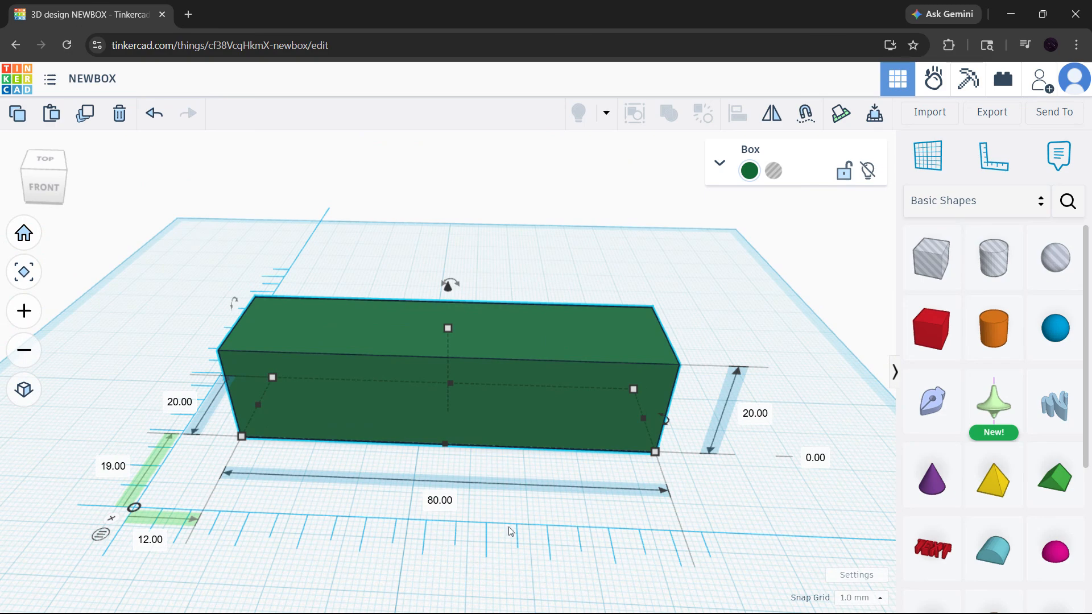
{"action": "right_click_drag", "start_coordinate": [509, 527], "coordinate": [415, 528]}
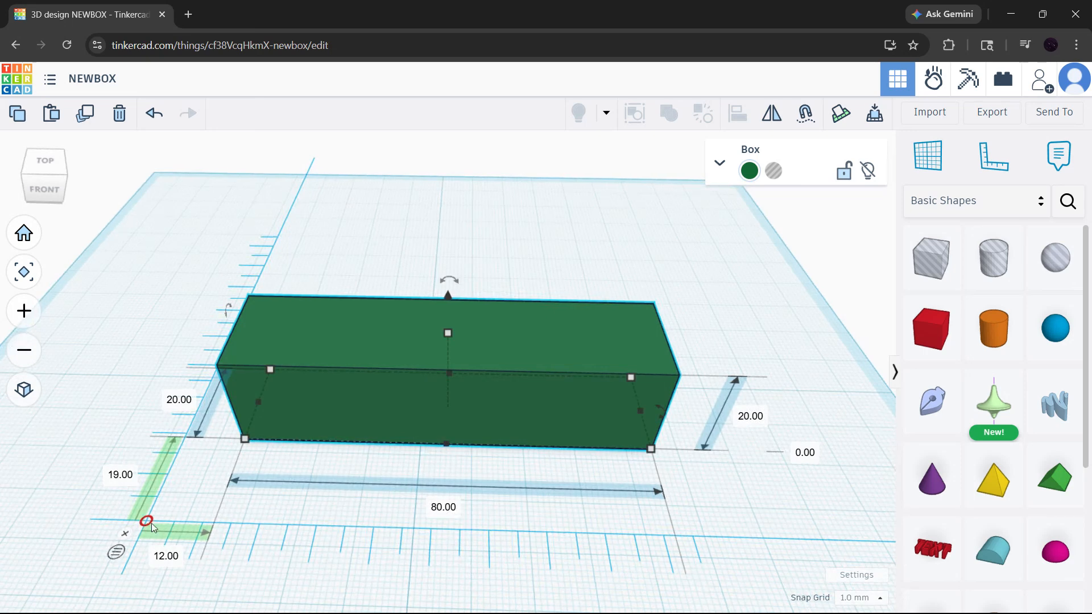
Move the ruler's origin to the box's front-left base corner, leaving an offset of about 1 mm in both directions.
{"action": "left_click_drag", "start_coordinate": [153, 528], "coordinate": [160, 518]}
{"action": "left_click_drag", "start_coordinate": [210, 468], "coordinate": [238, 452]}
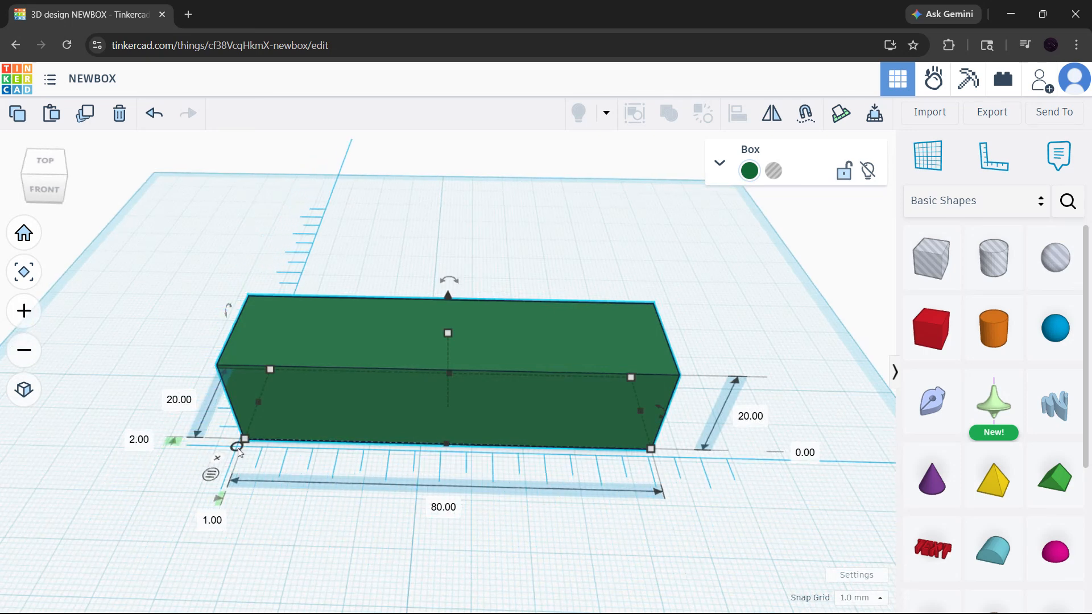
{"action": "right_click_drag", "start_coordinate": [279, 480], "coordinate": [425, 487]}
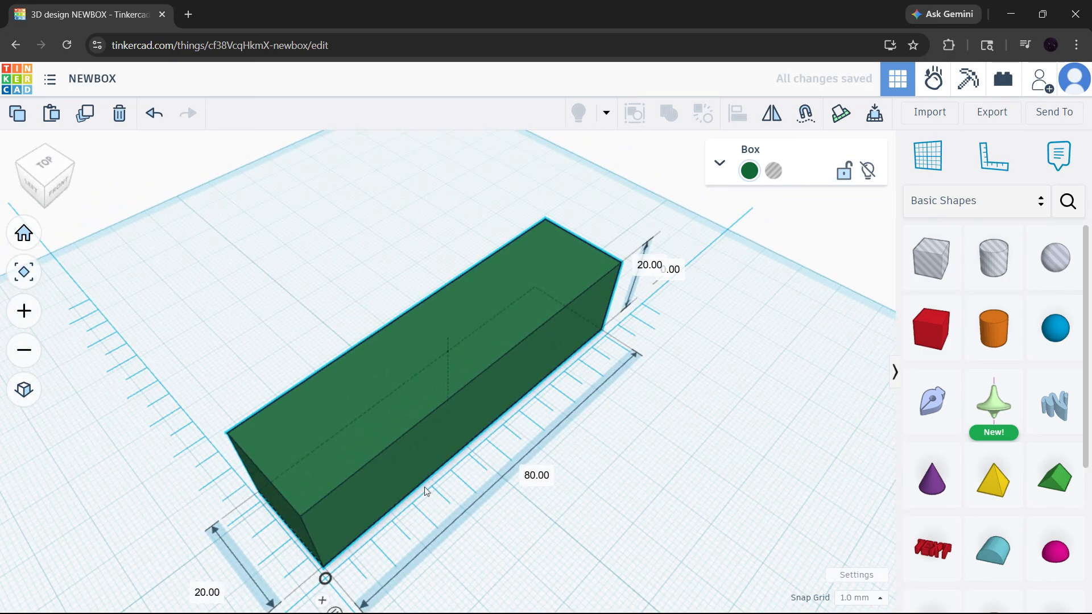
{"action": "left_click_drag", "start_coordinate": [325, 580], "coordinate": [319, 581]}
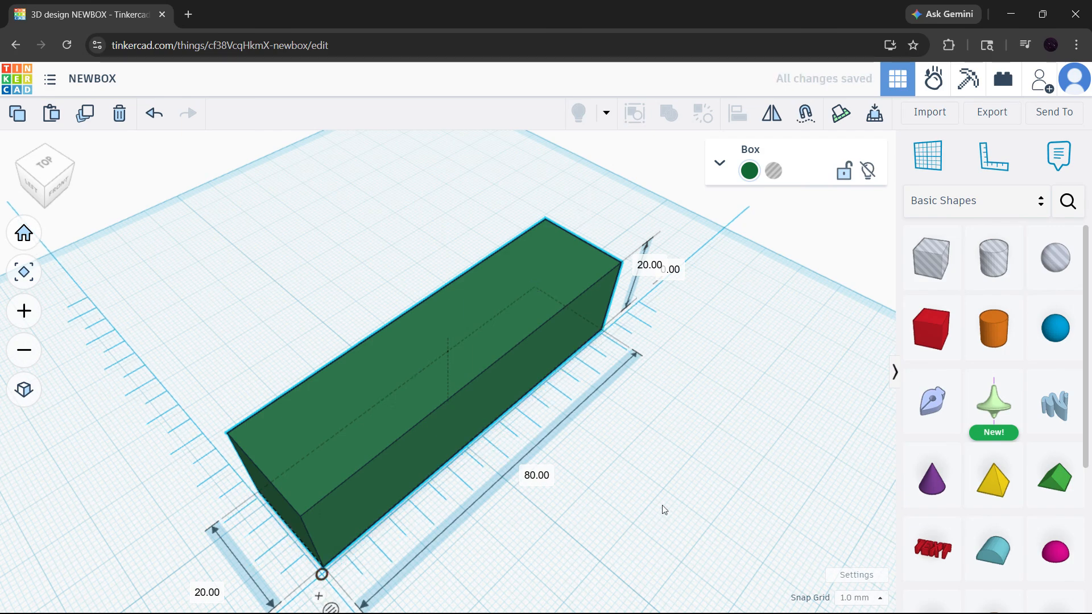
{"action": "right_click_drag", "start_coordinate": [663, 505], "coordinate": [519, 467]}
{"action": "left_click", "coordinate": [24, 233]}
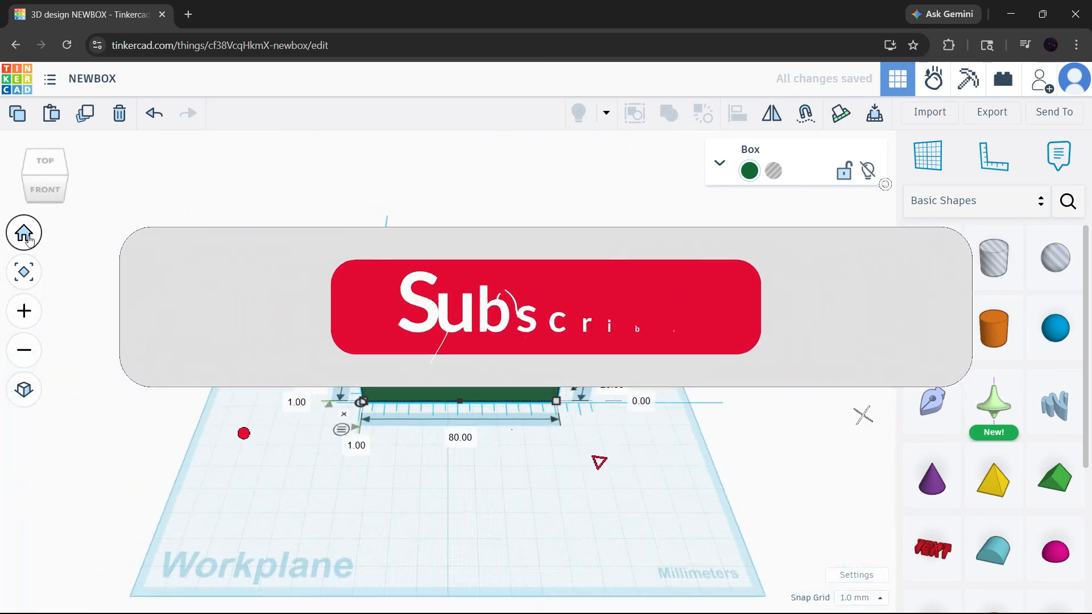